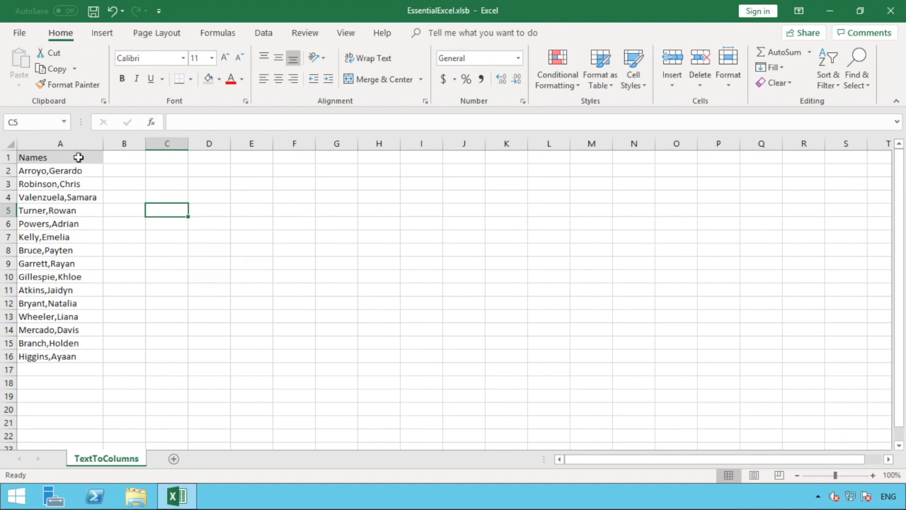
# - Start Text to Columns on column A with the Delimited data type, postponing the software update notification
pyautogui.click(75, 143)
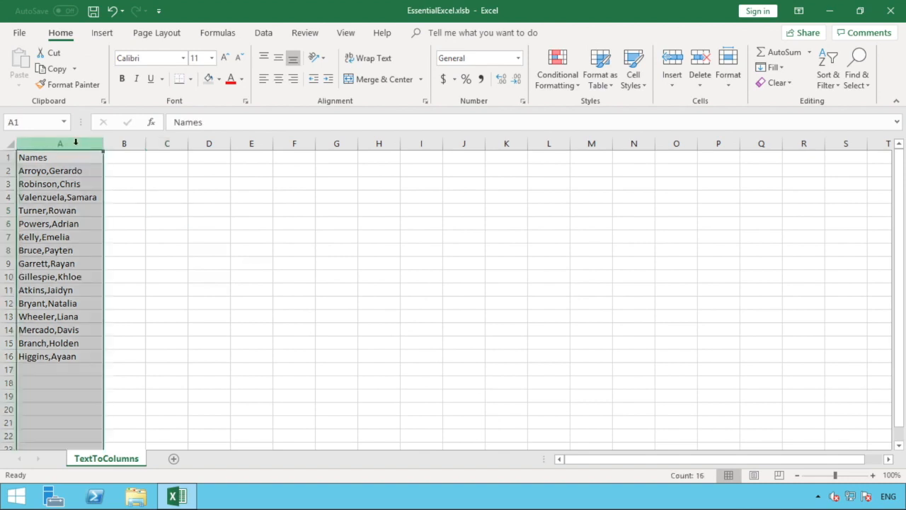
pyautogui.click(264, 33)
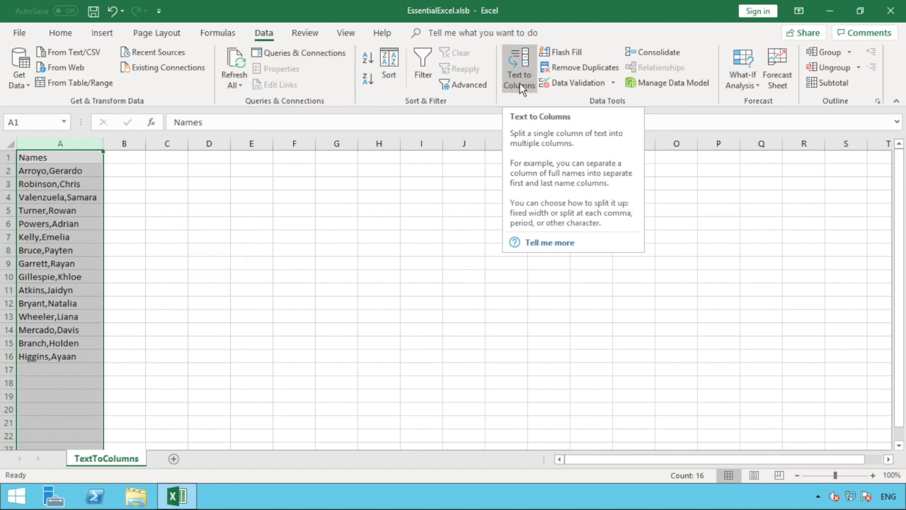
pyautogui.click(521, 84)
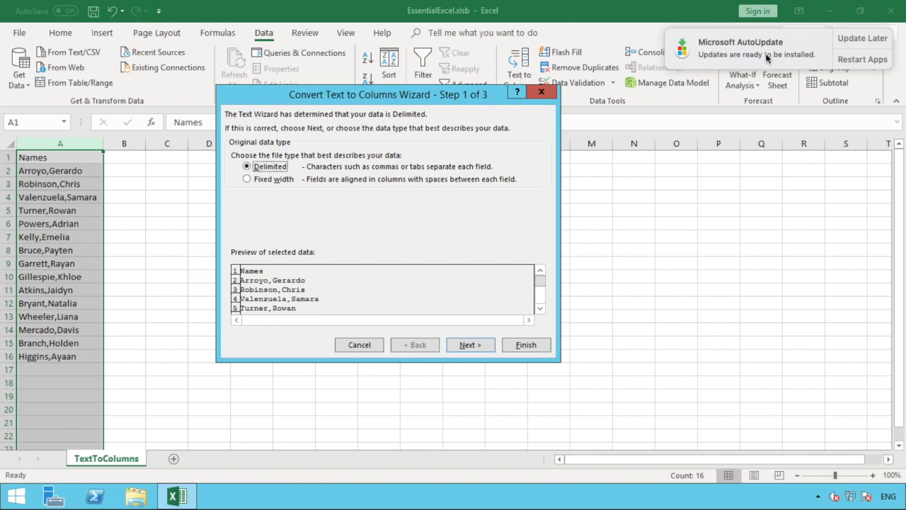
pyautogui.click(851, 41)
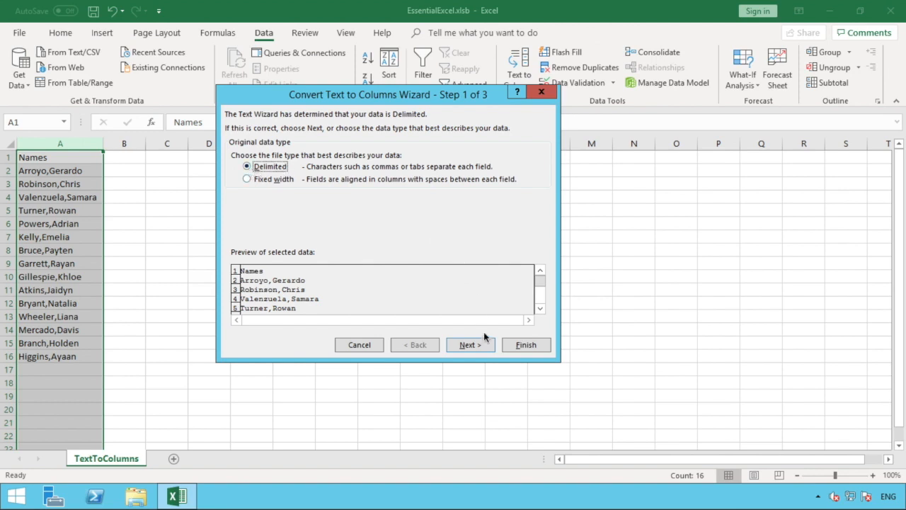
pyautogui.click(470, 347)
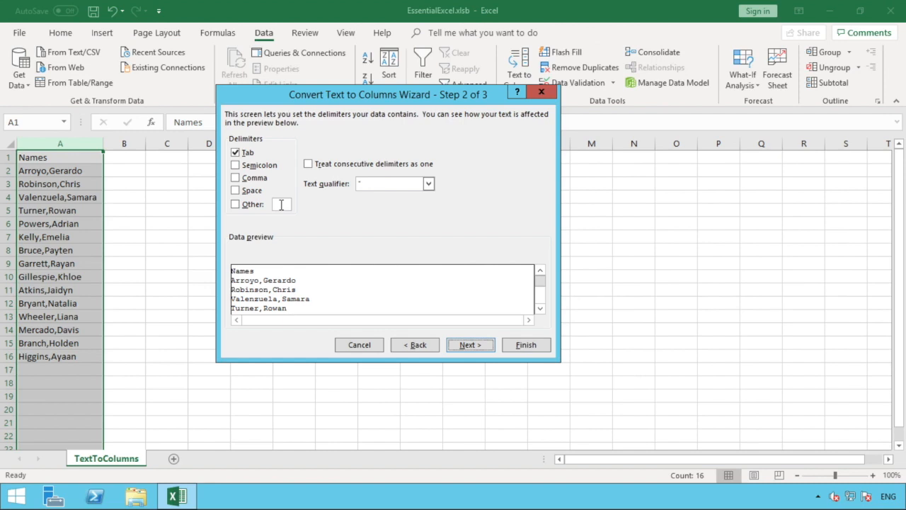
# - Add Comma as a delimiter alongside Tab and check the split names in the data preview
pyautogui.click(241, 204)
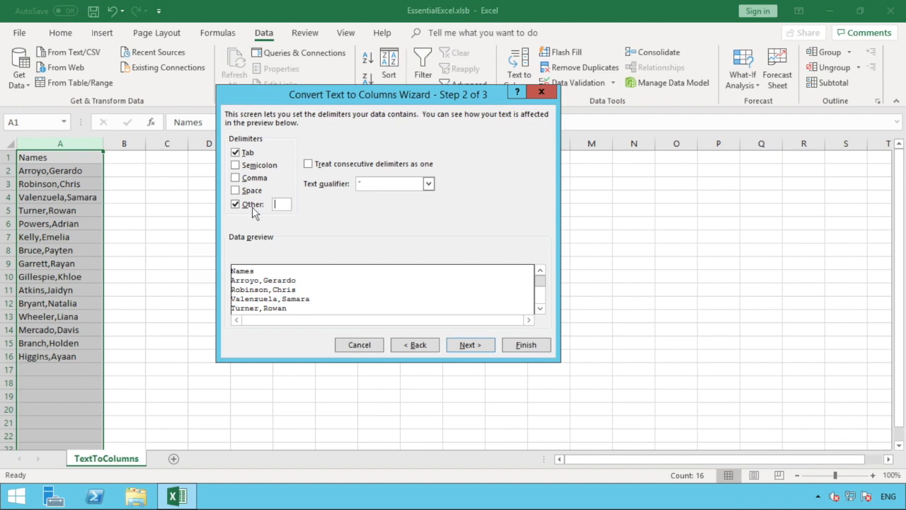
pyautogui.click(240, 211)
pyautogui.click(237, 181)
pyautogui.click(236, 180)
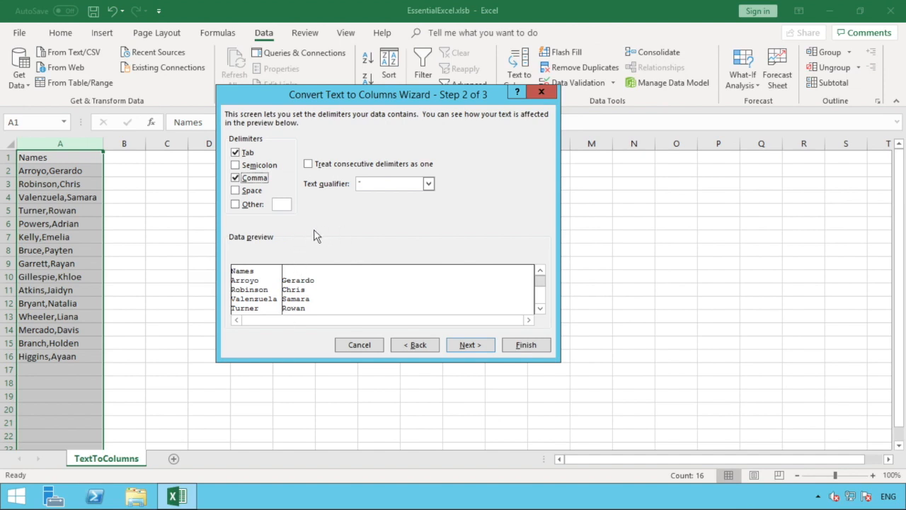
pyautogui.click(540, 308)
pyautogui.click(541, 308)
pyautogui.click(540, 309)
pyautogui.click(540, 308)
pyautogui.click(541, 309)
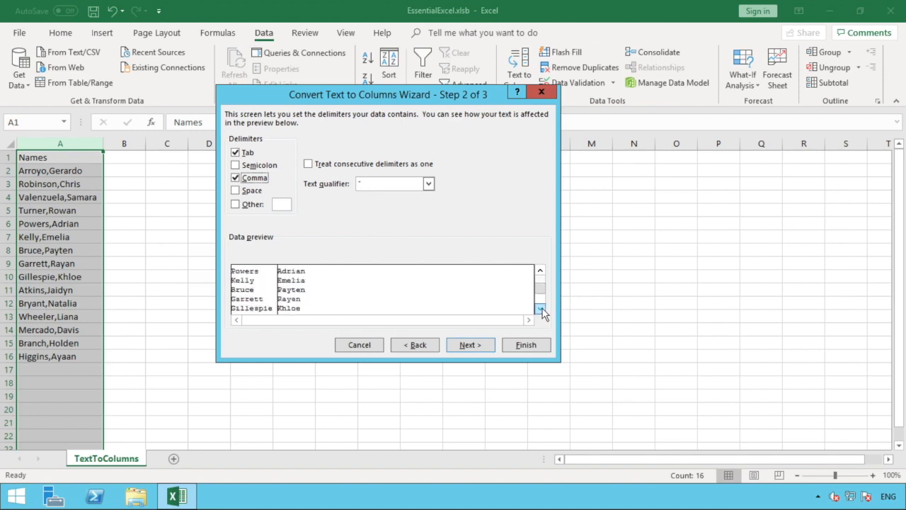
pyautogui.click(542, 280)
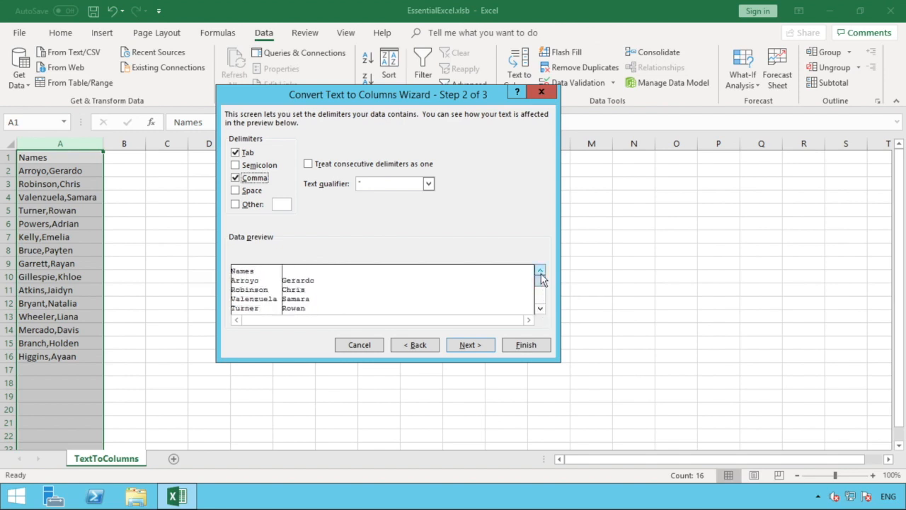
# - Finish the text conversion with the General data format for both columns and $A$1 as destination
pyautogui.click(467, 345)
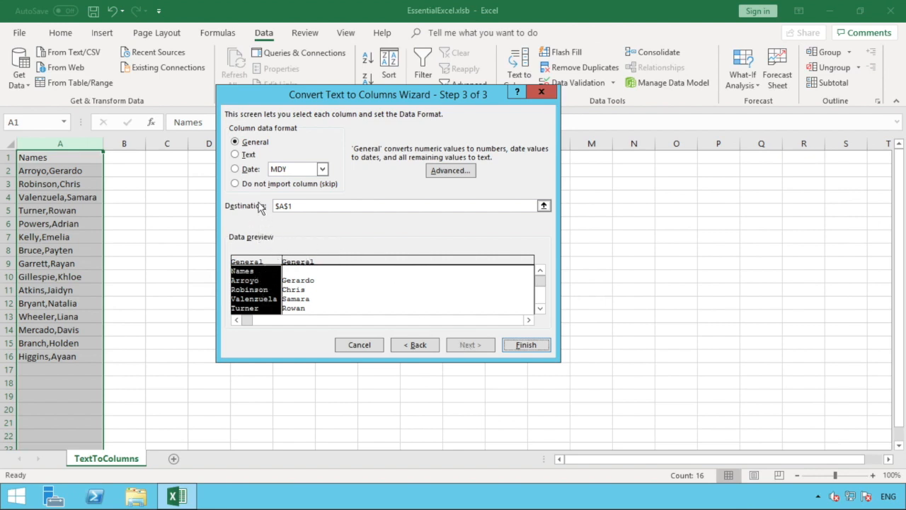
pyautogui.click(302, 262)
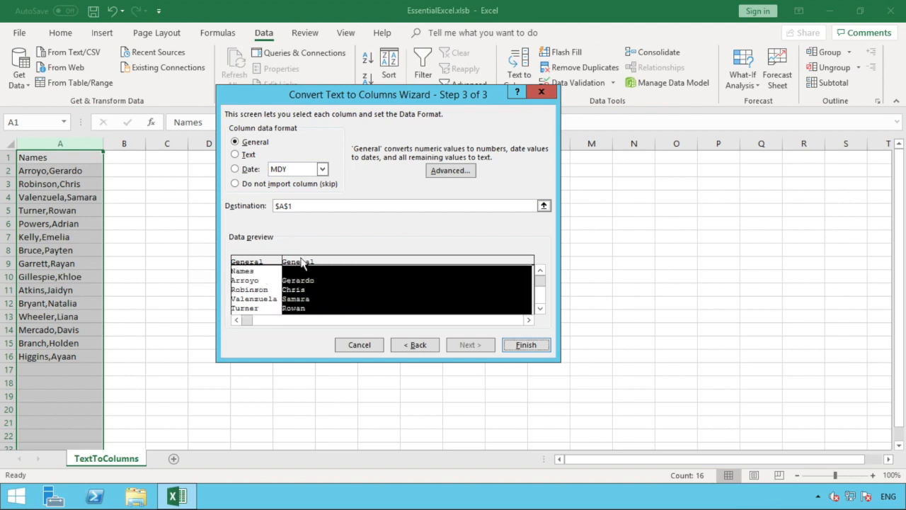
pyautogui.click(275, 264)
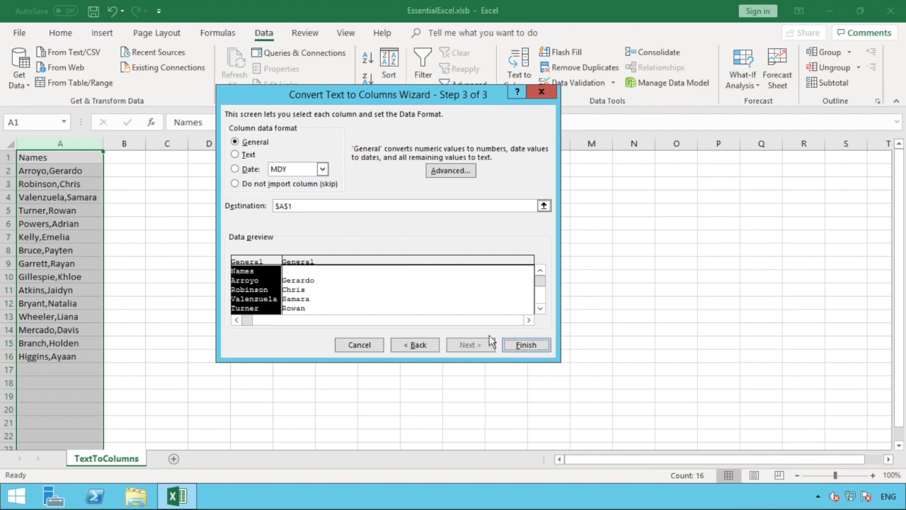
pyautogui.click(526, 346)
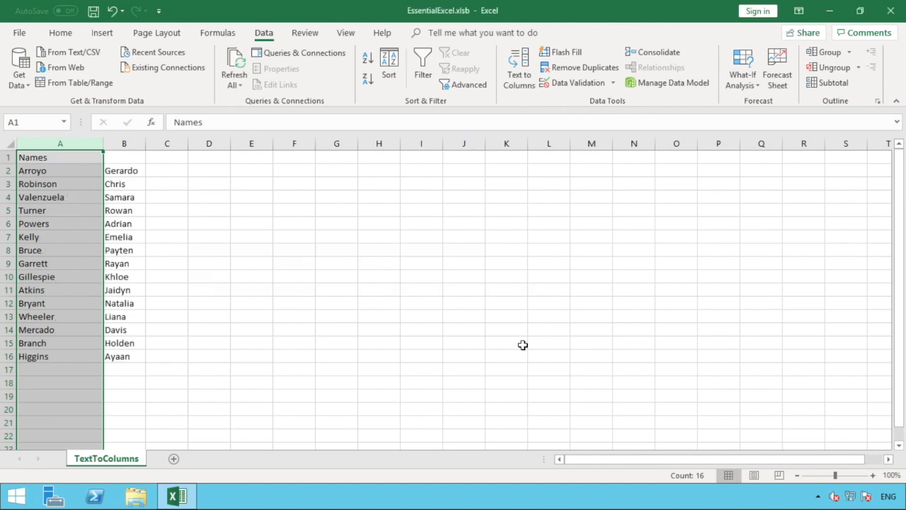
pyautogui.click(522, 345)
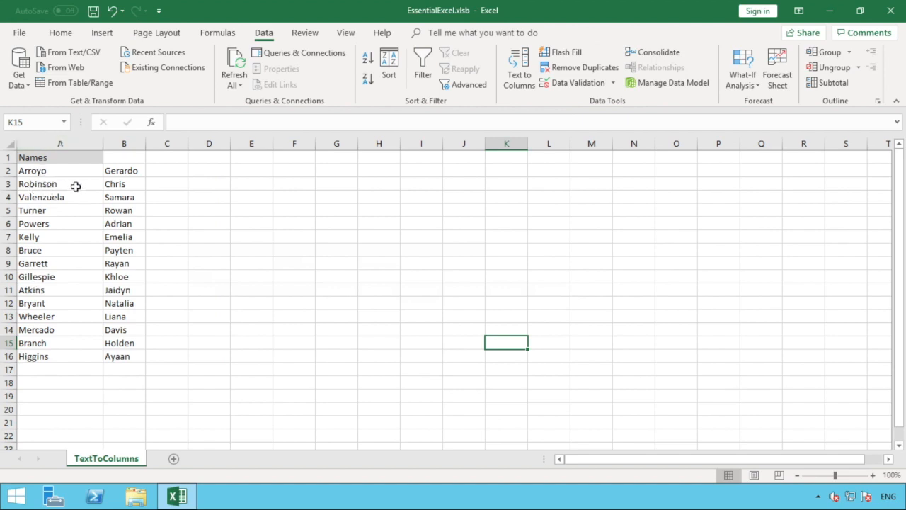
pyautogui.click(132, 169)
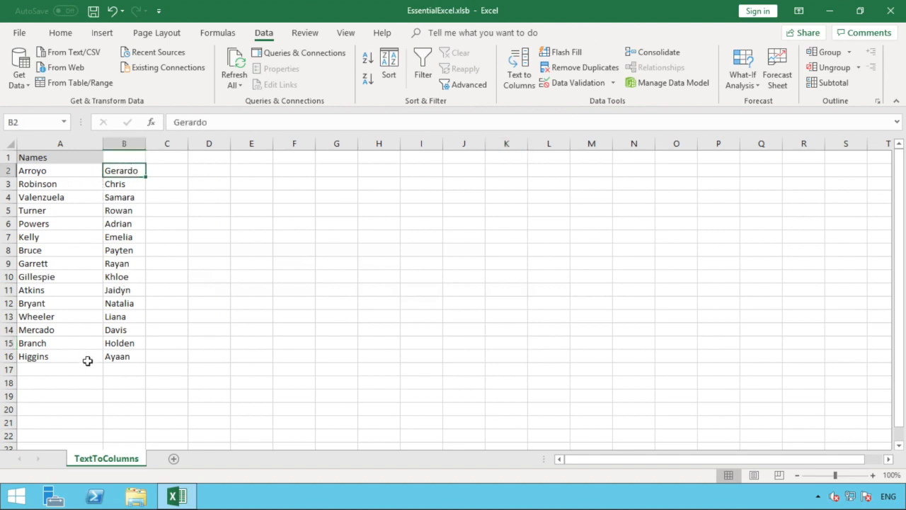
# - Replace the header in A1 with Surname and enter Firstname as the header in B1
pyautogui.click(70, 155)
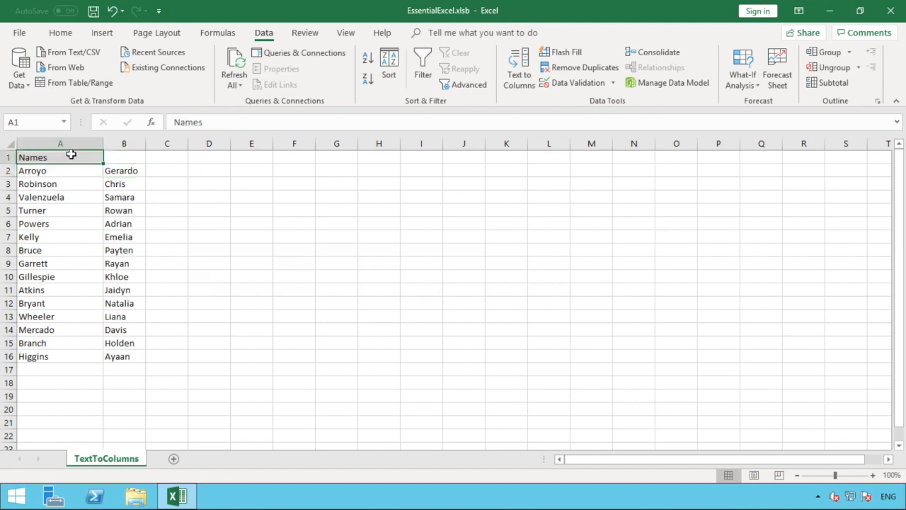
pyautogui.write('Su')
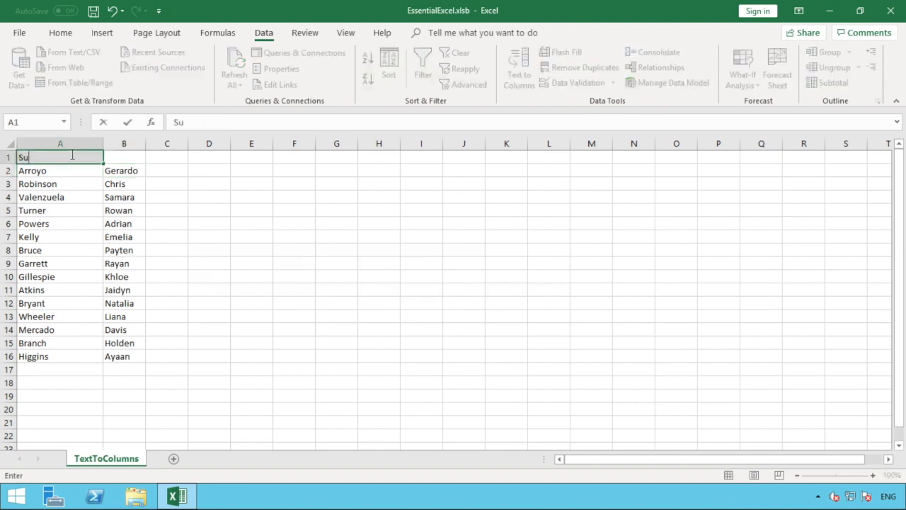
pyautogui.write('rname')
pyautogui.press('Tab')
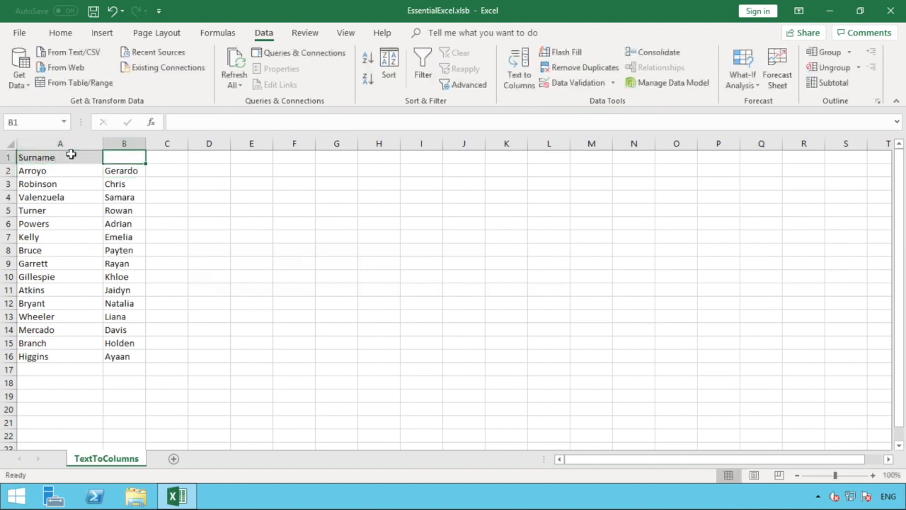
pyautogui.write('First')
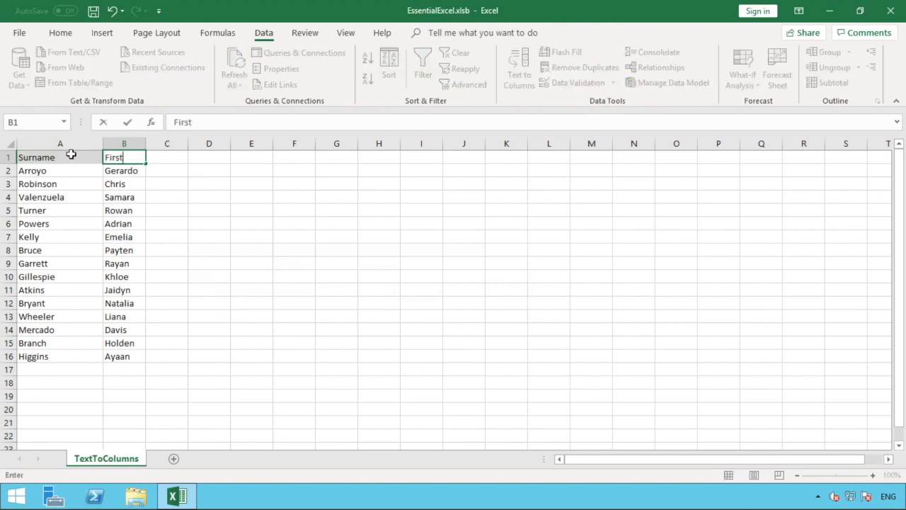
pyautogui.write('name')
pyautogui.press('Tab')
# - Copy the formatting of the Surname header in A1 to the Firstname header in B1 with Format Painter
pyautogui.click(71, 154)
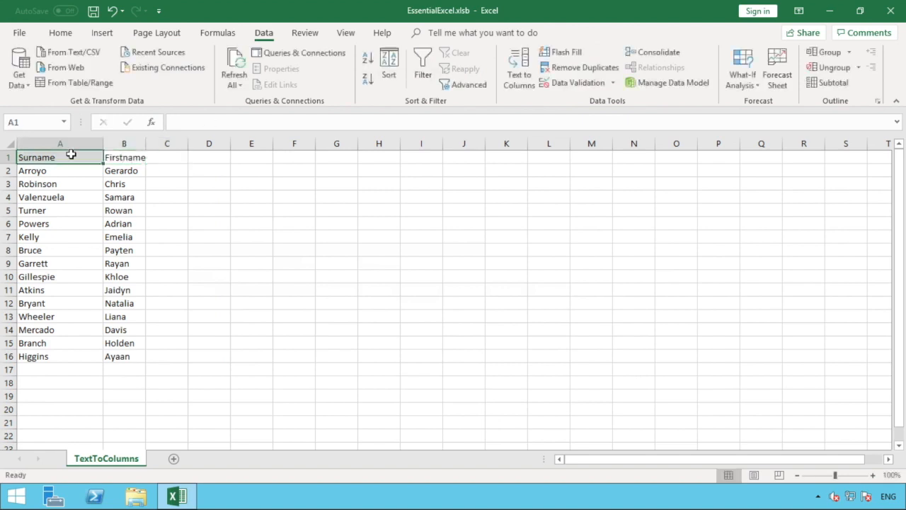
pyautogui.click(20, 32)
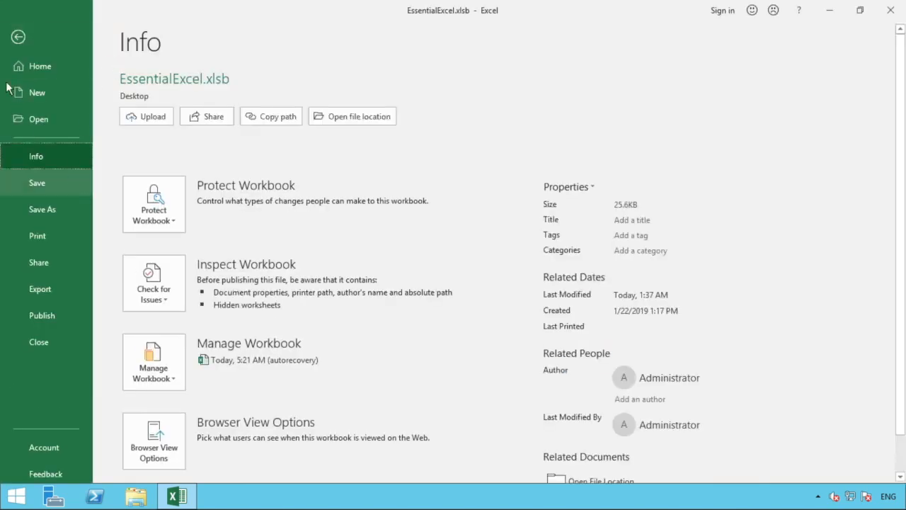
pyautogui.click(18, 36)
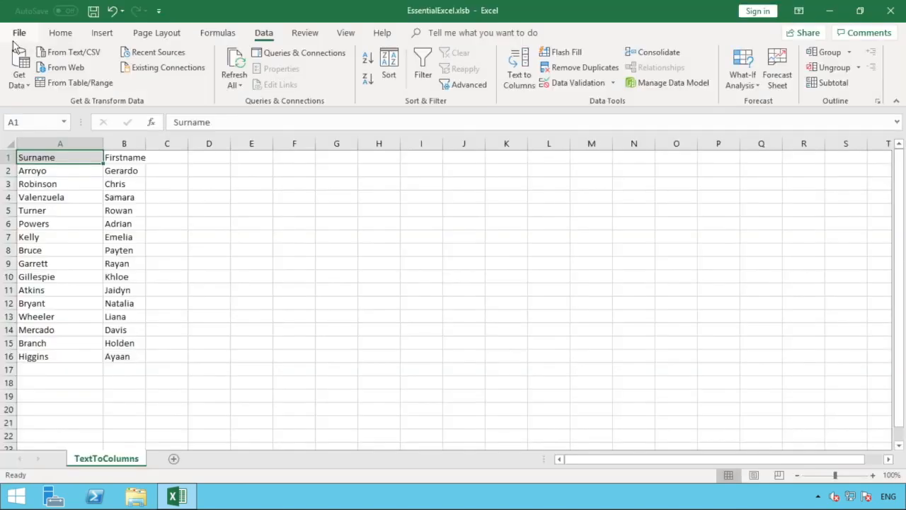
pyautogui.click(60, 32)
pyautogui.click(68, 84)
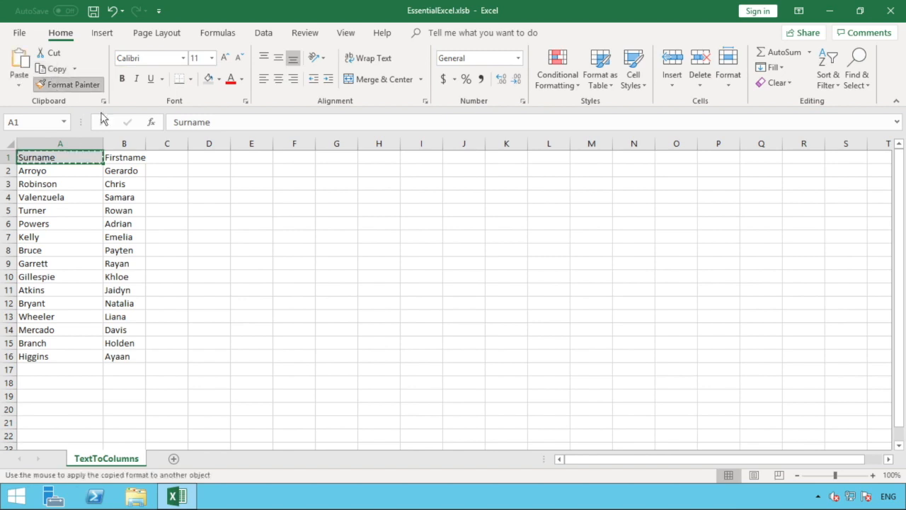
pyautogui.click(133, 156)
# - AutoFit the widths of columns B and A to their contents
pyautogui.doubleClick(147, 142)
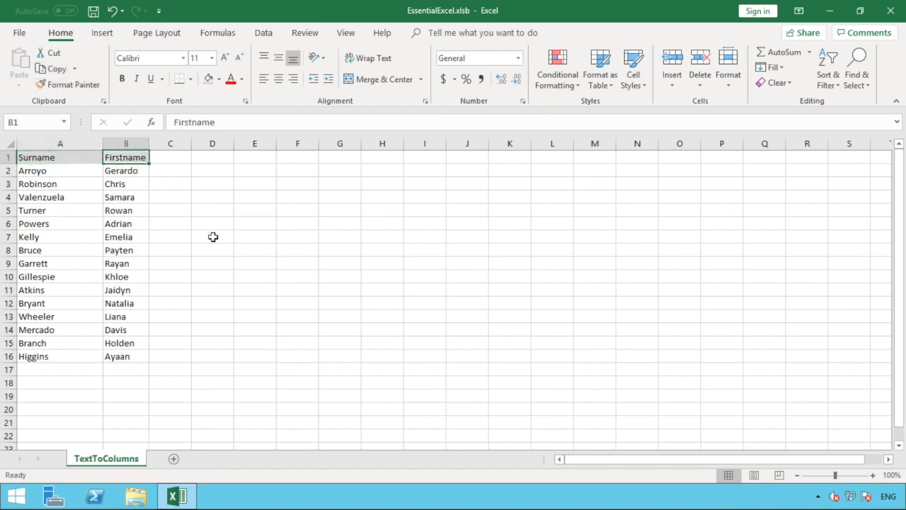
pyautogui.click(213, 236)
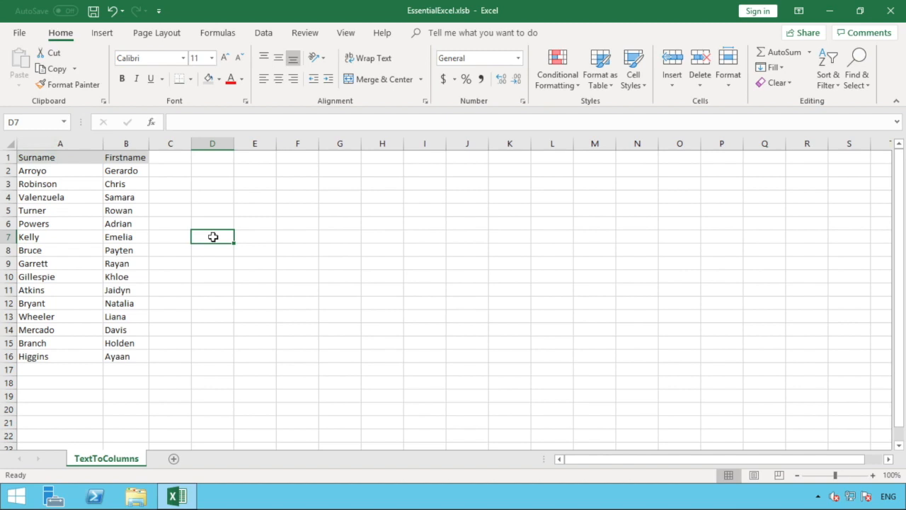
pyautogui.doubleClick(102, 144)
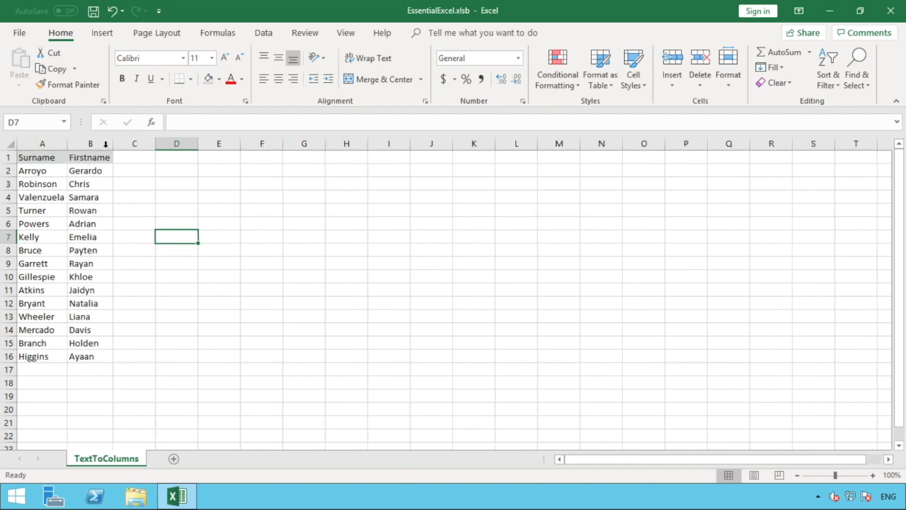